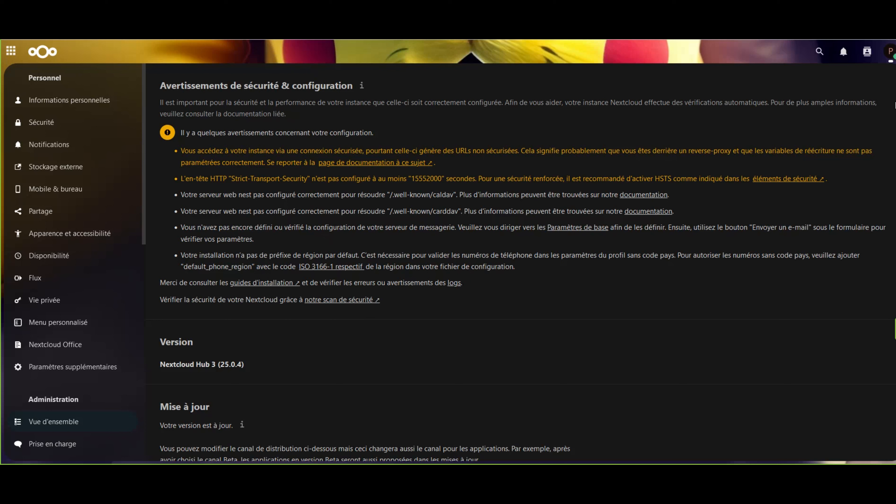
Open the installed applications list and view the details of the External storage support app
left_click(887, 53)
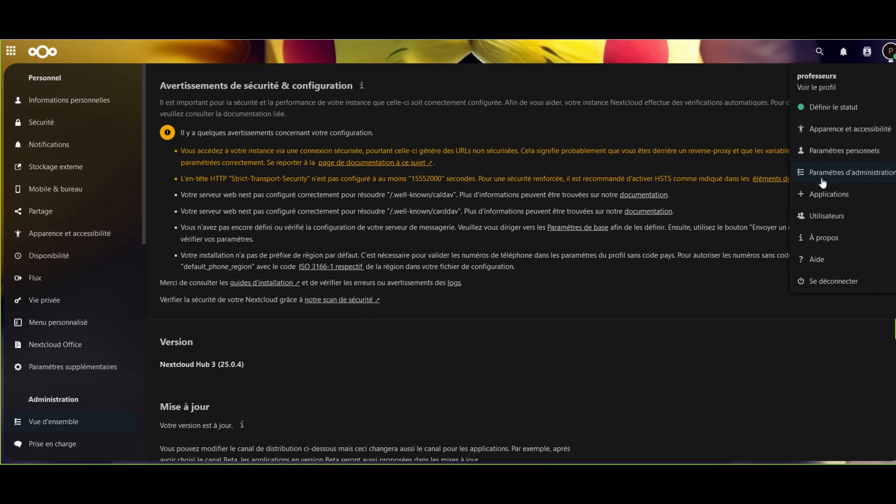
left_click(831, 194)
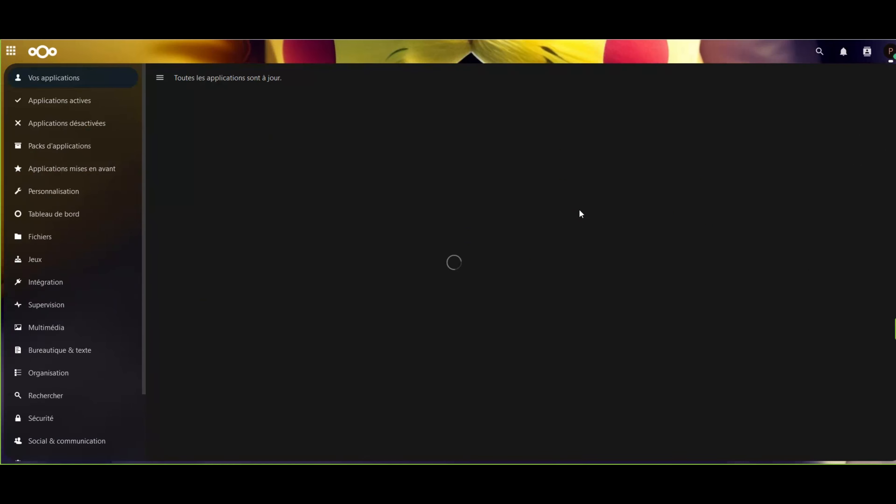
scroll(365, 268, "down", 15)
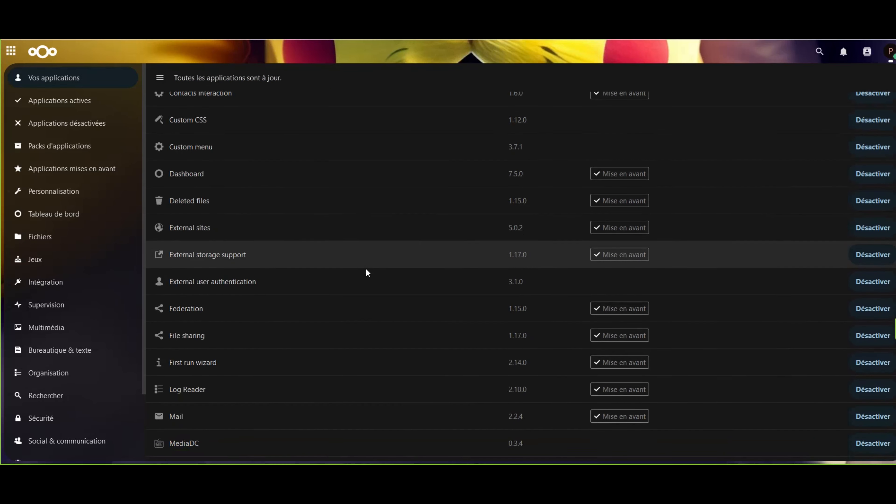
scroll(365, 268, "up", 10)
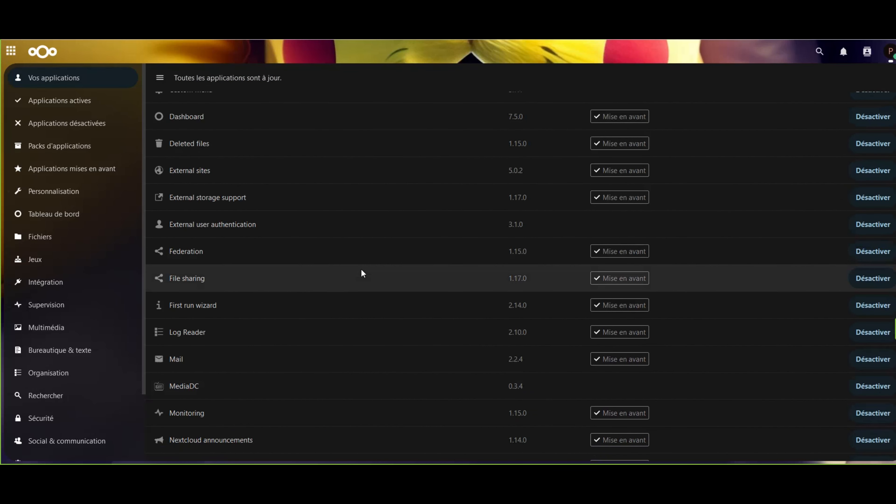
left_click(244, 202)
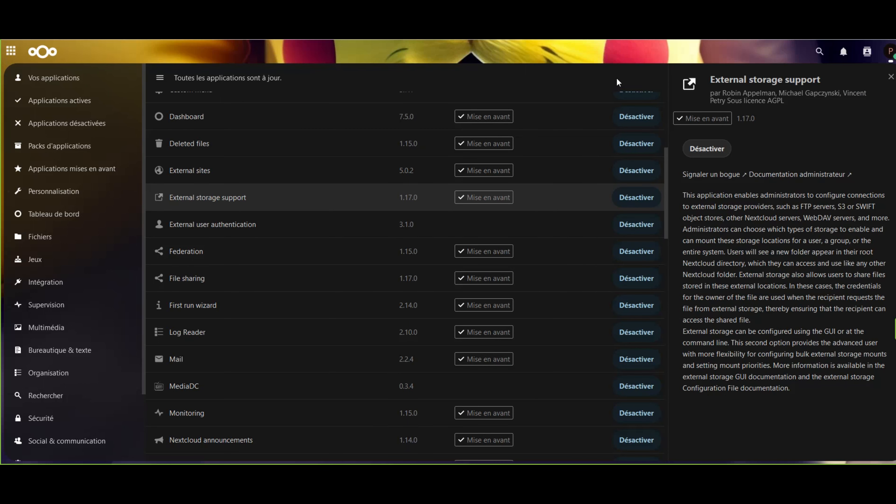
scroll(58, 231, "down", 3)
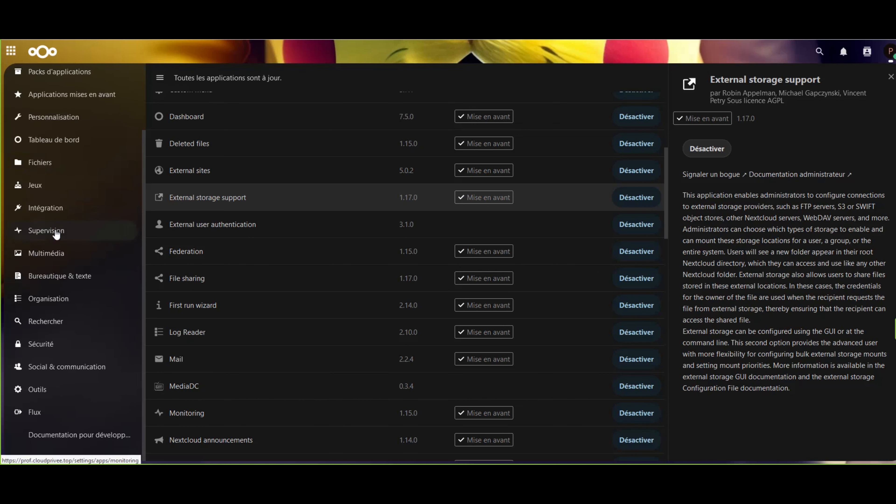
scroll(66, 338, "up", 1)
scroll(67, 338, "up", 3)
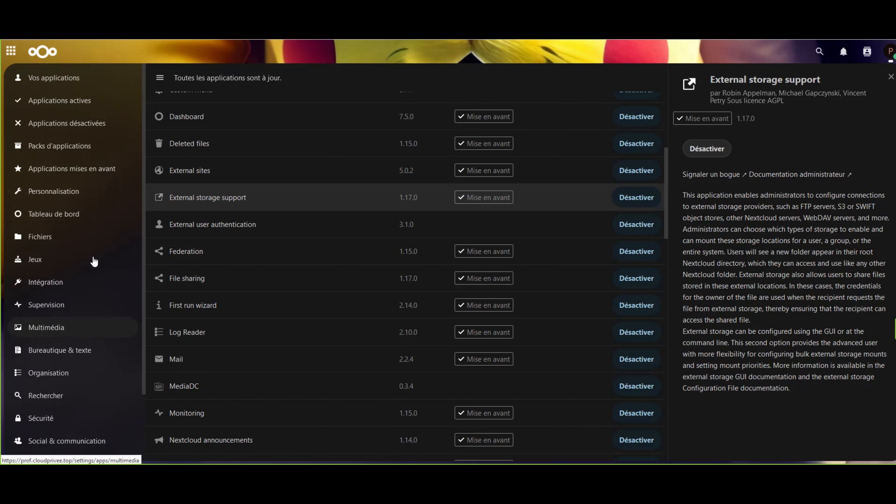
Open the Stockage externe page in the administration settings
left_click(889, 51)
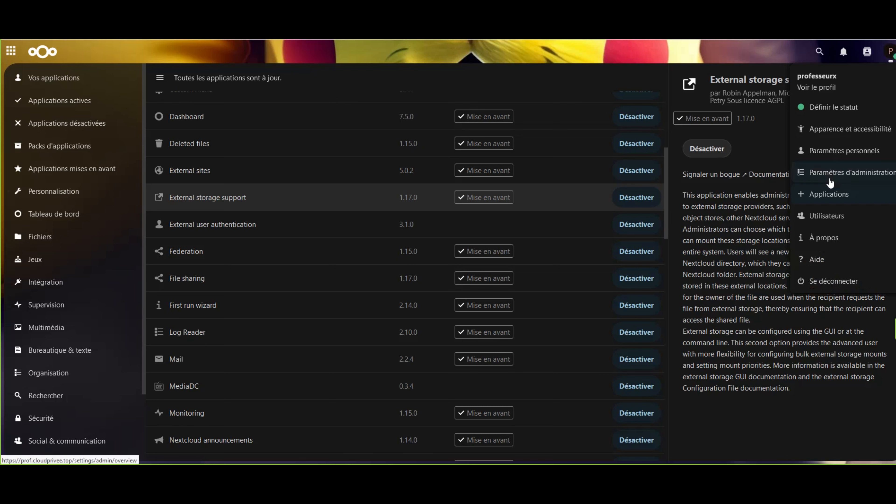
left_click(721, 179)
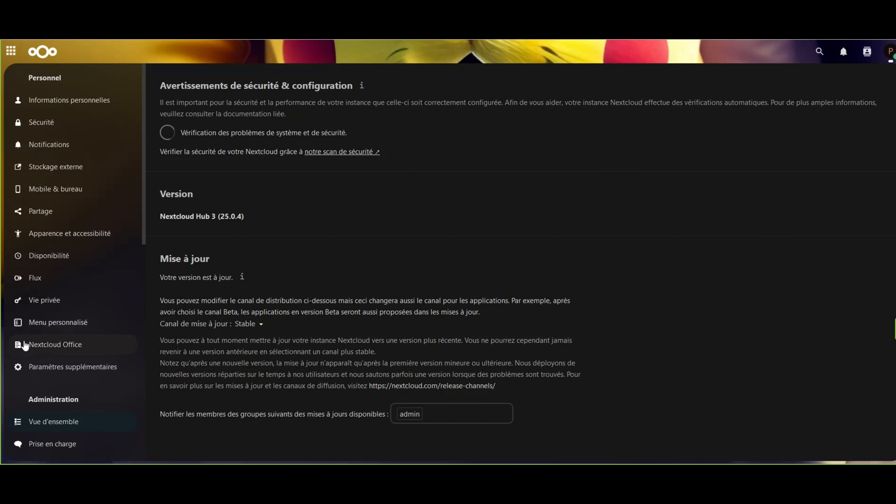
scroll(23, 342, "down", 3)
scroll(40, 380, "down", 2)
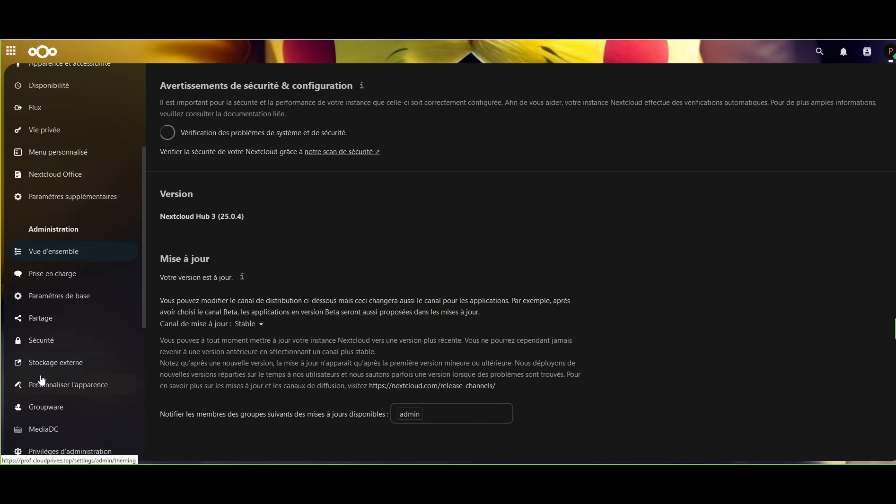
left_click(44, 367)
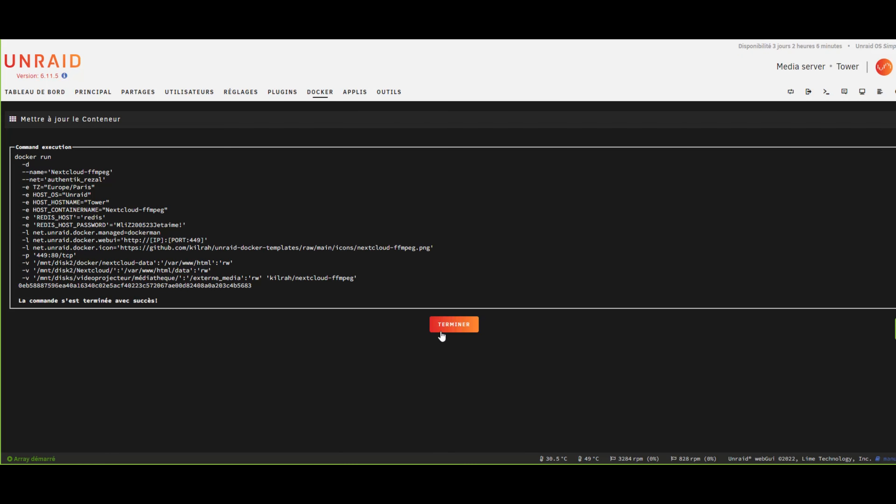
In Unraid, close the container update report and review the Nextcloud-ffmpeg container's settings down to its path mappings
left_click(441, 336)
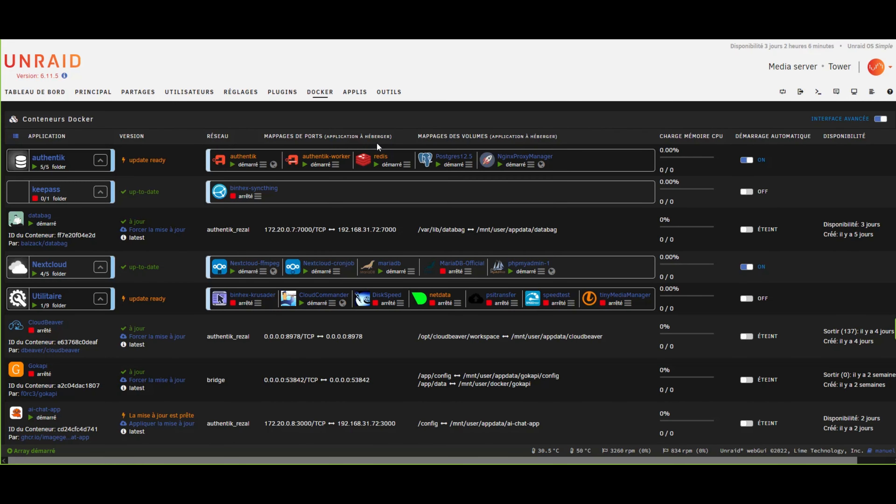
left_click(219, 268)
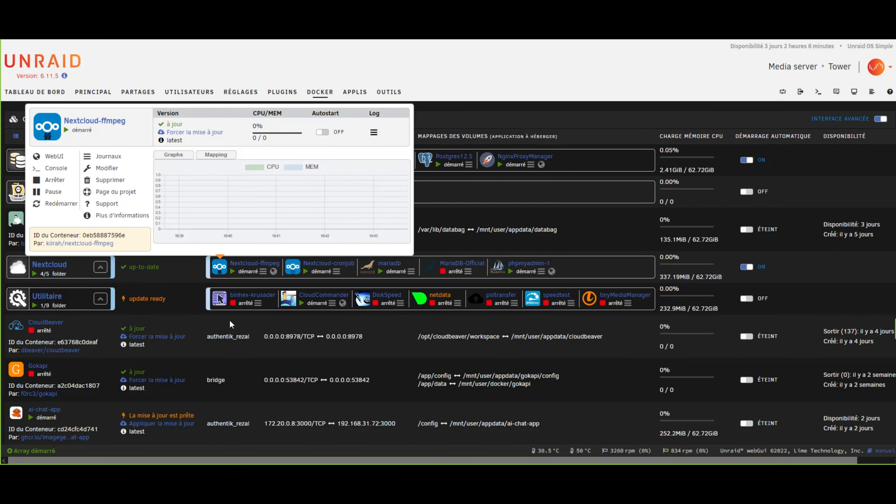
left_click(242, 263)
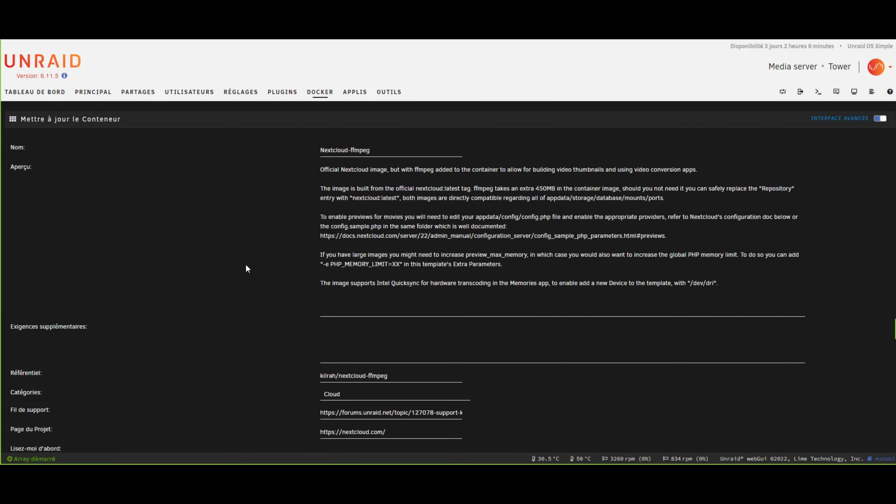
scroll(285, 275, "down", 10)
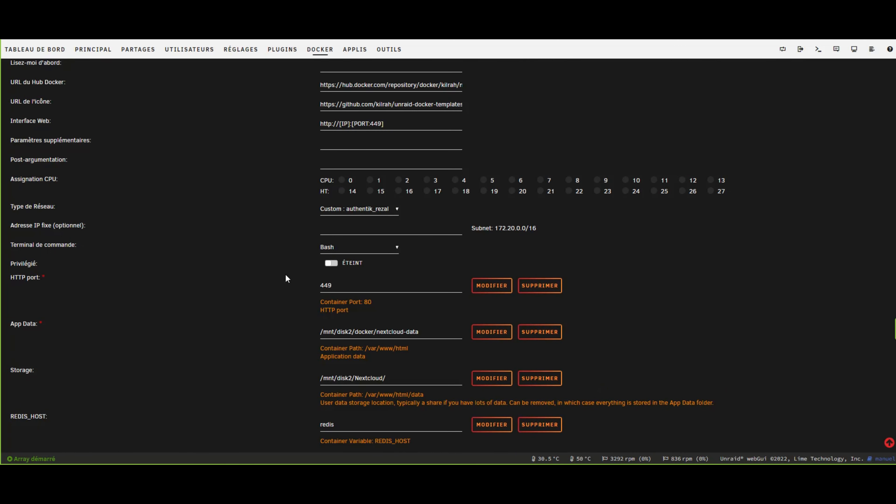
scroll(286, 275, "down", 5)
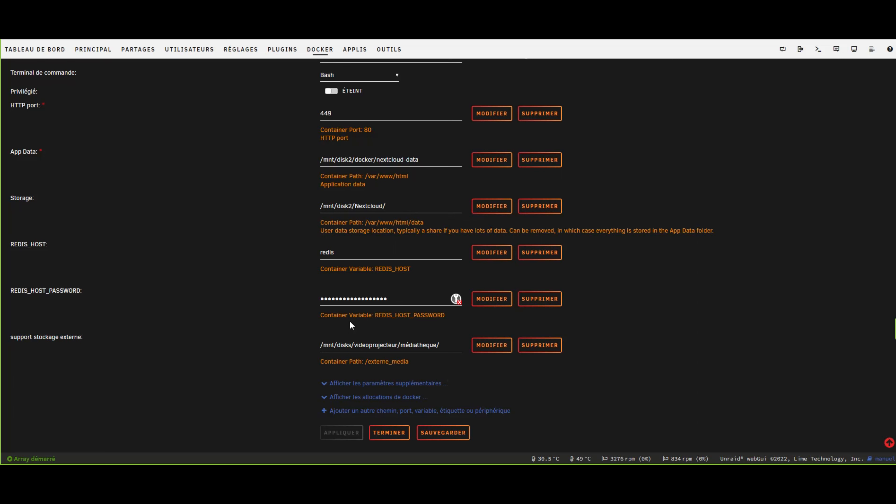
Inspect the blank form for adding a configuration and the "support stockage externe" path configuration, leaving both without saving
left_click(375, 413)
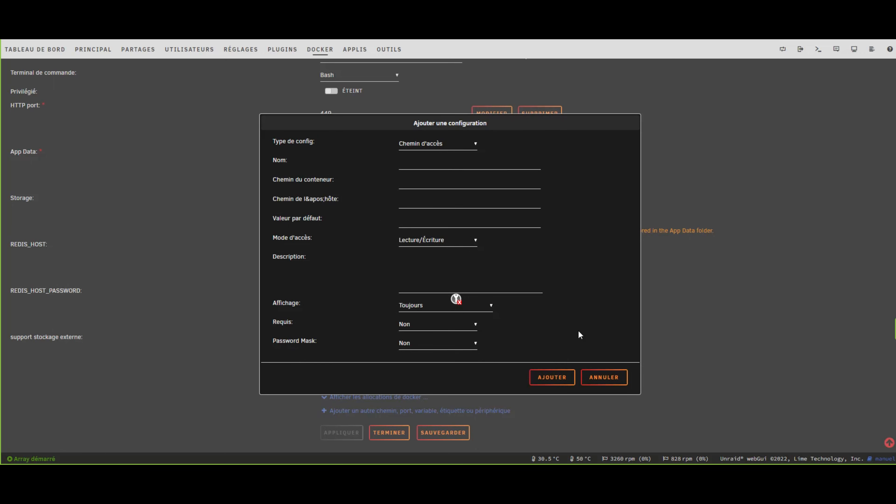
left_click(607, 379)
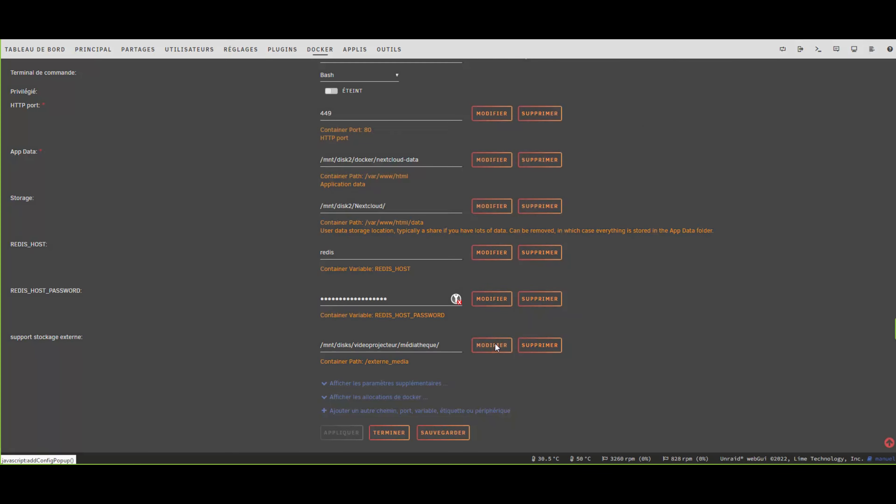
left_click(492, 345)
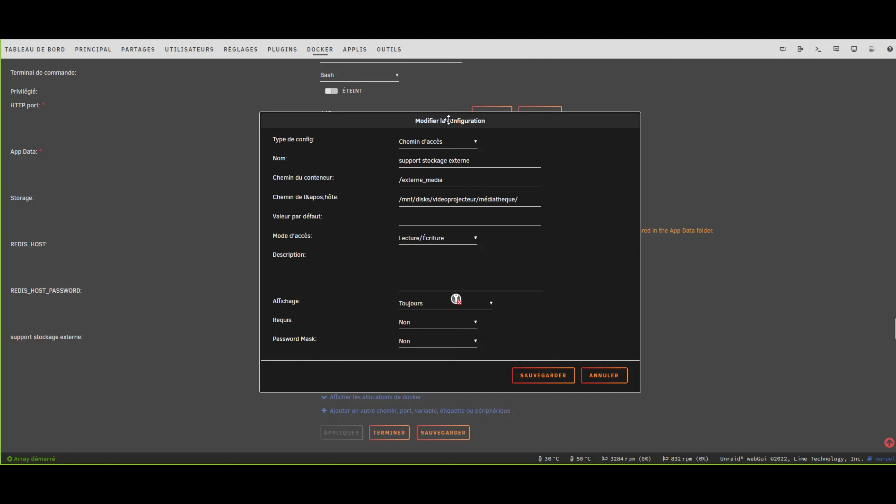
left_click(589, 372)
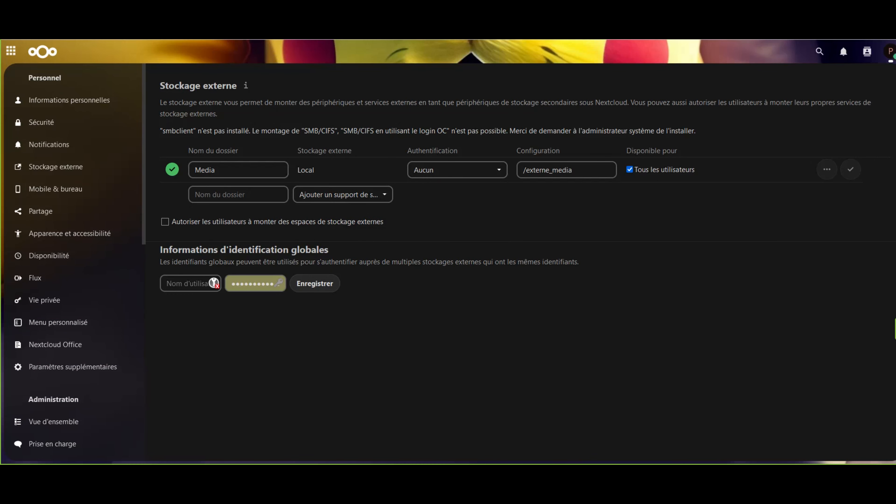
In Nextcloud's external storage settings, enable the Lecture seule option for the Media folder mounted from /externe_media
left_click(522, 172)
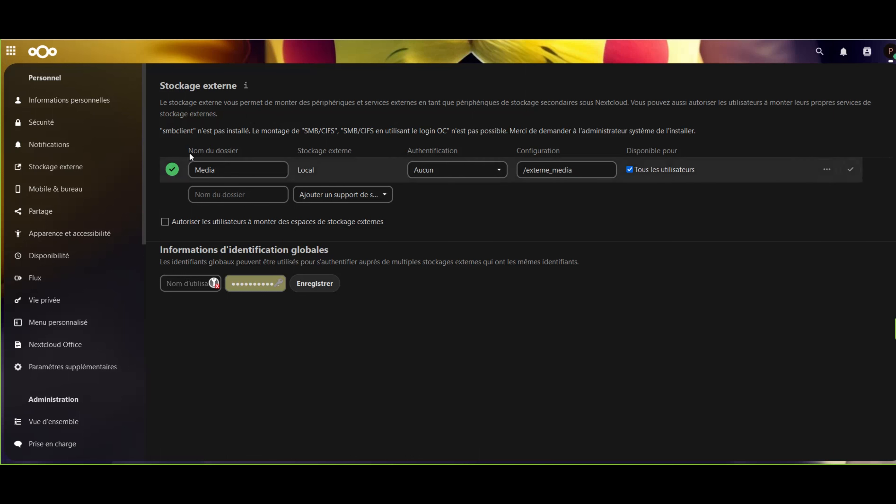
left_click(828, 173)
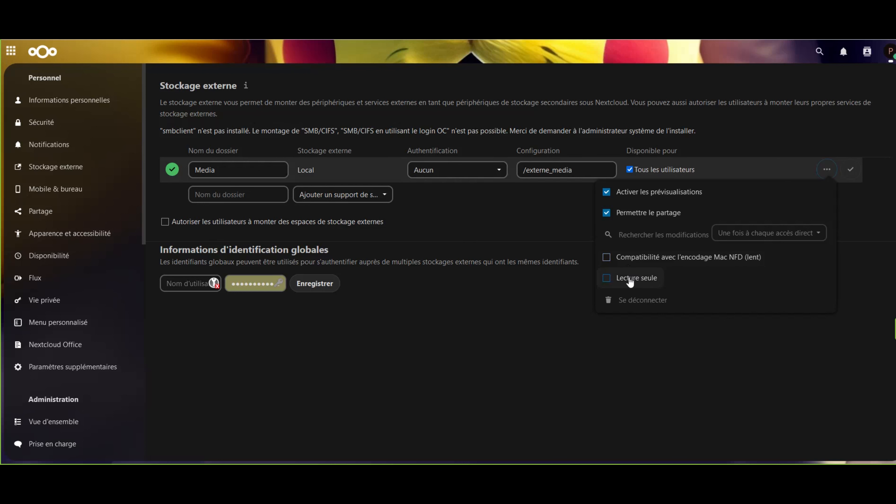
left_click(606, 279)
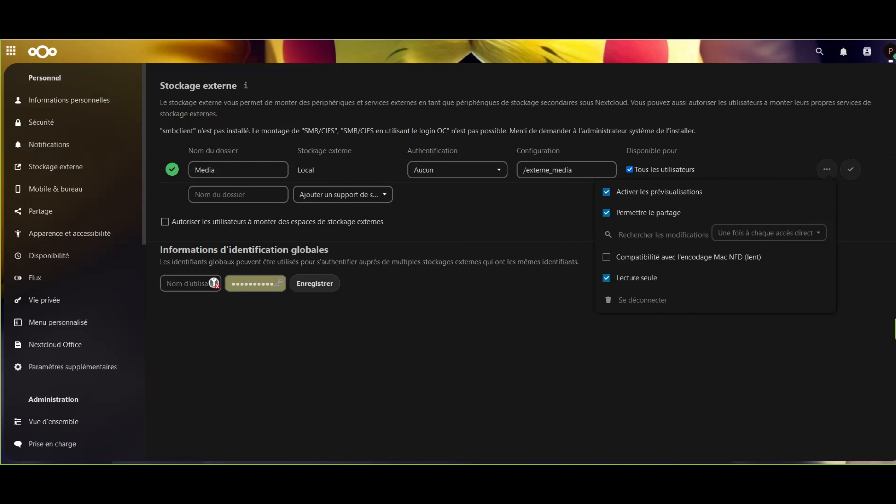
Open the Media external storage folder in the Files app
left_click(11, 52)
left_click(38, 201)
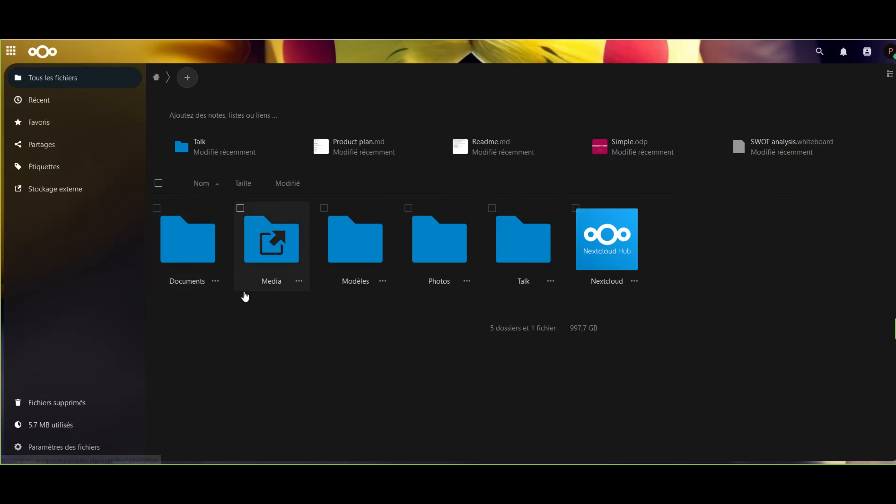
left_click(276, 256)
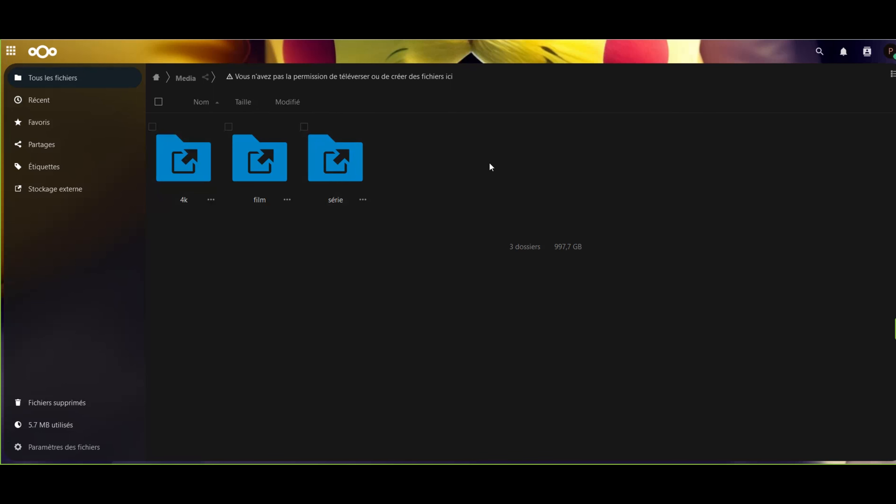
Try sorting the Media folder by name, select all its folders, and clear the selection
left_click(215, 107)
left_click(214, 106)
left_click(159, 103)
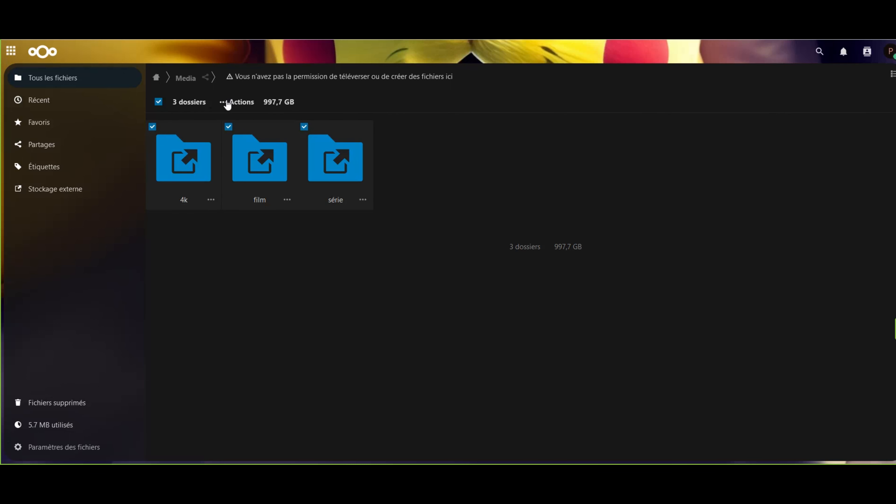
left_click(159, 103)
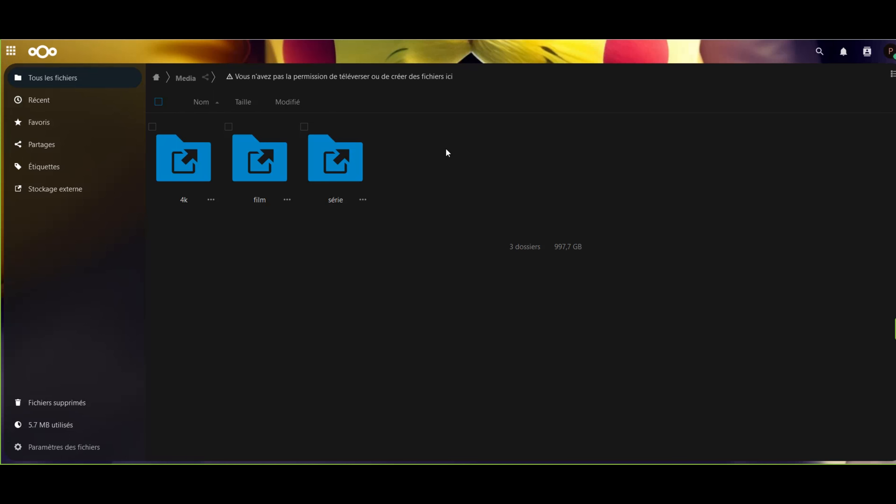
Return to the administration's external storage page and review the Media mount's options
left_click(889, 51)
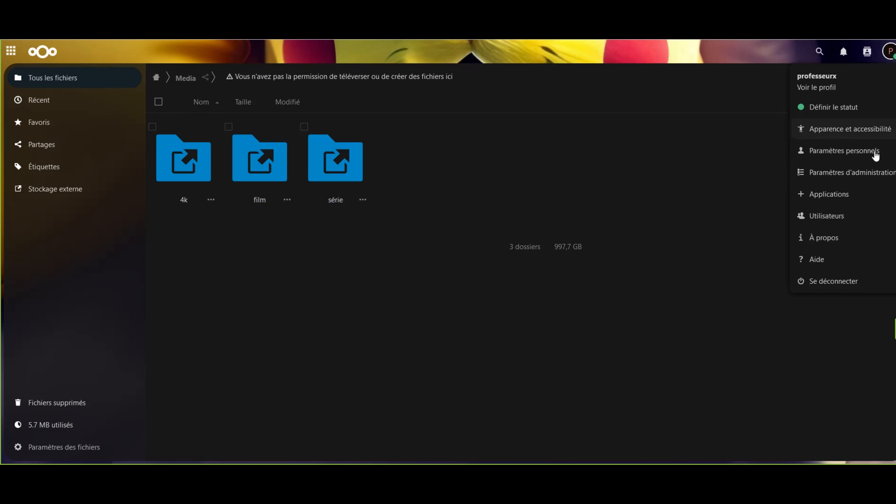
left_click(832, 176)
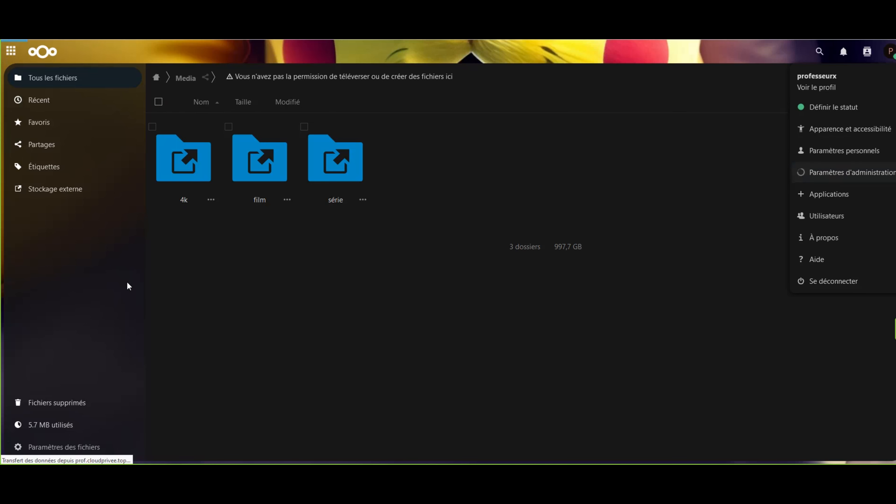
scroll(102, 282, "down", 5)
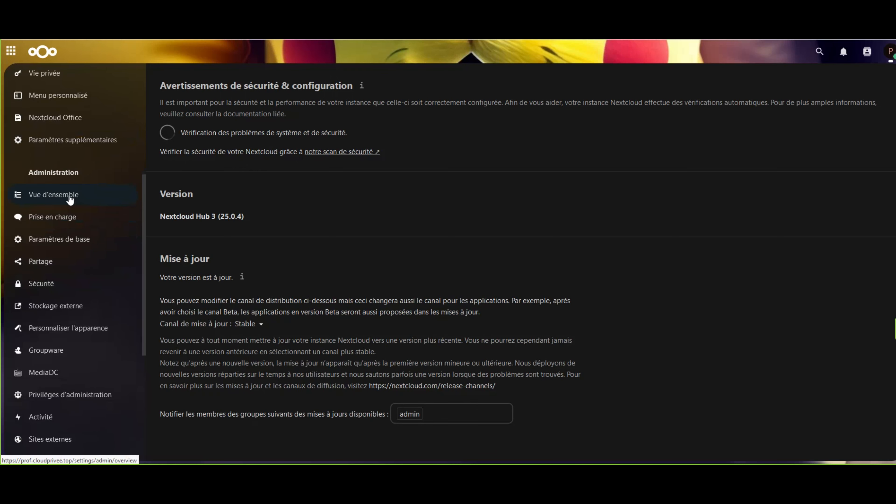
left_click(74, 305)
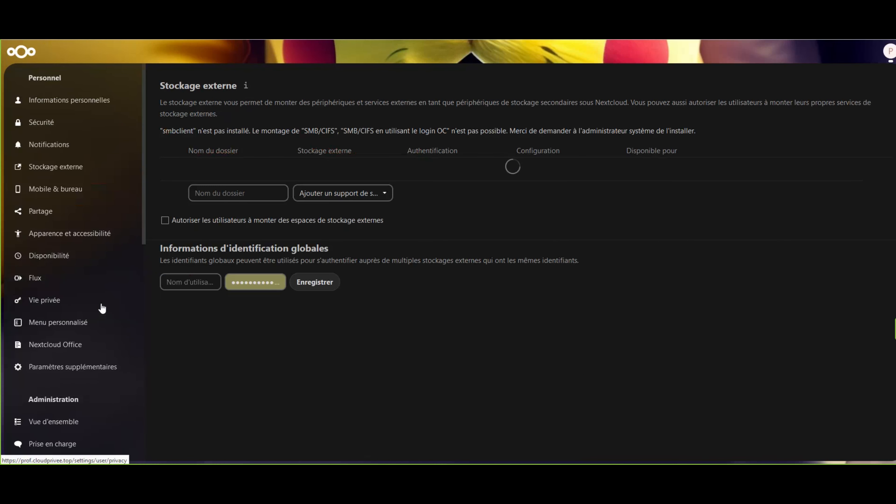
left_click(826, 169)
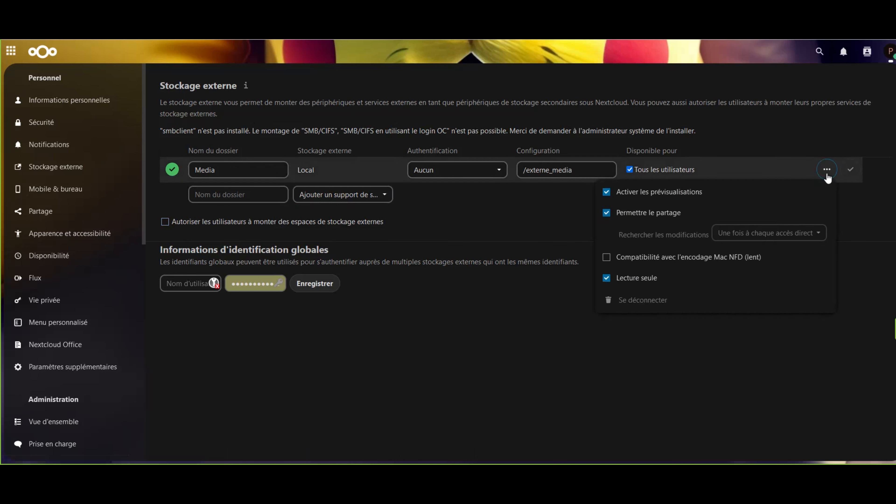
left_click(614, 368)
Go back to the Files app to view all files
left_click(887, 53)
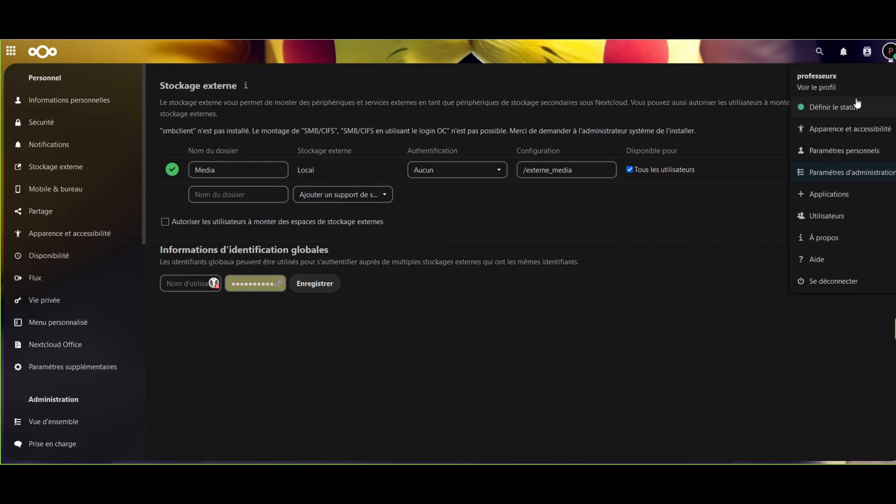
left_click(11, 53)
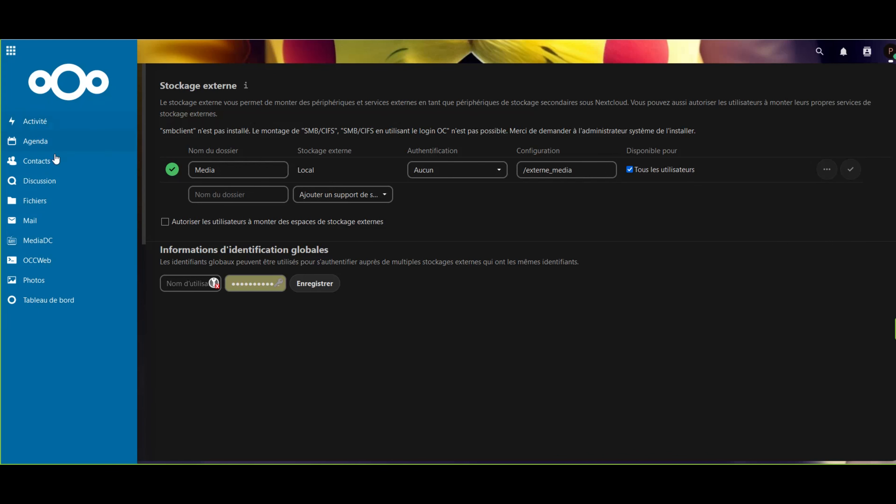
left_click(45, 203)
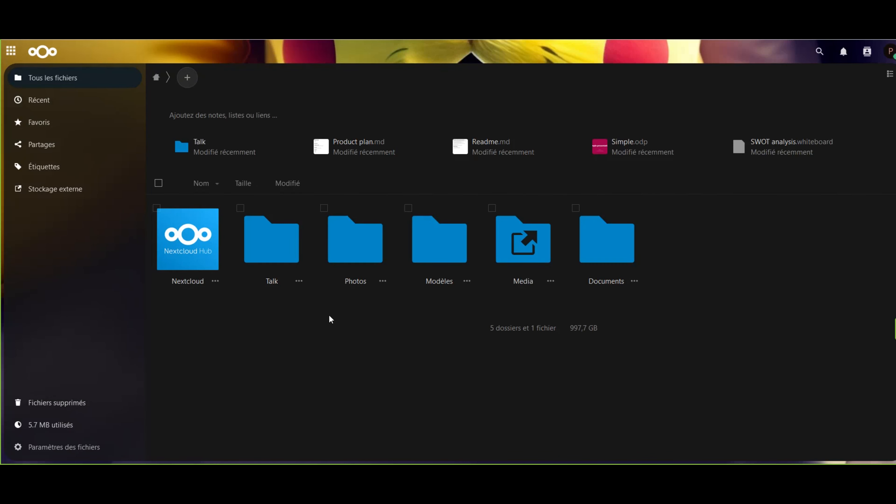
Open the Media external storage folder and create a new folder in it named "film vacances"
left_click(500, 241)
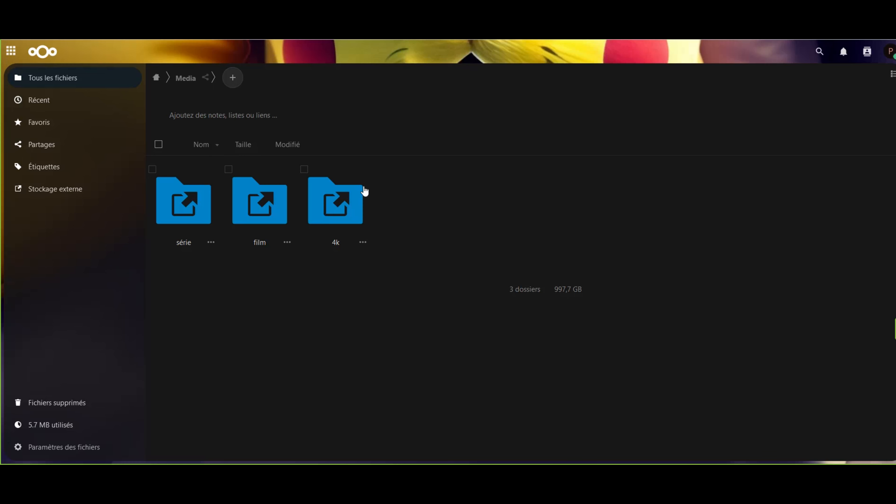
left_click(233, 78)
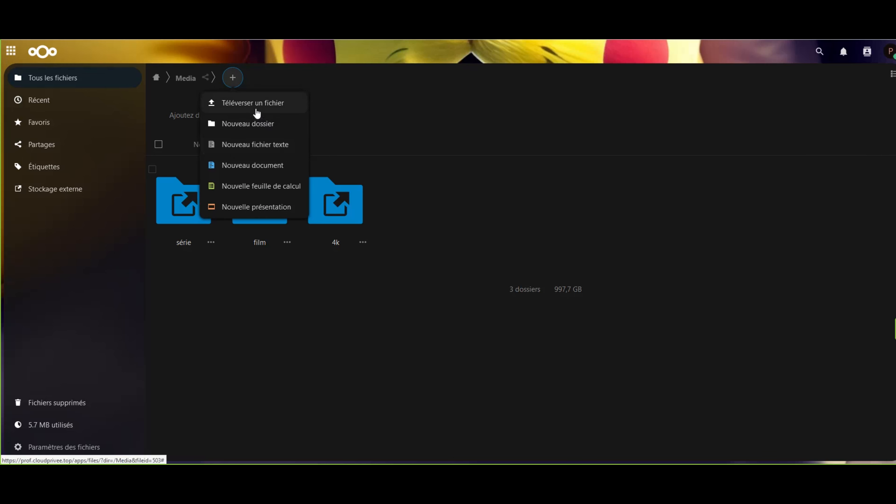
left_click(261, 125)
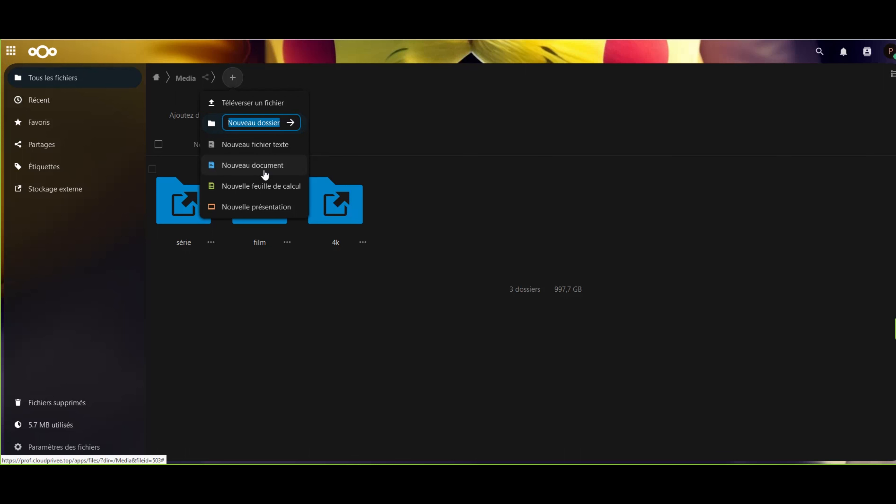
type("film ")
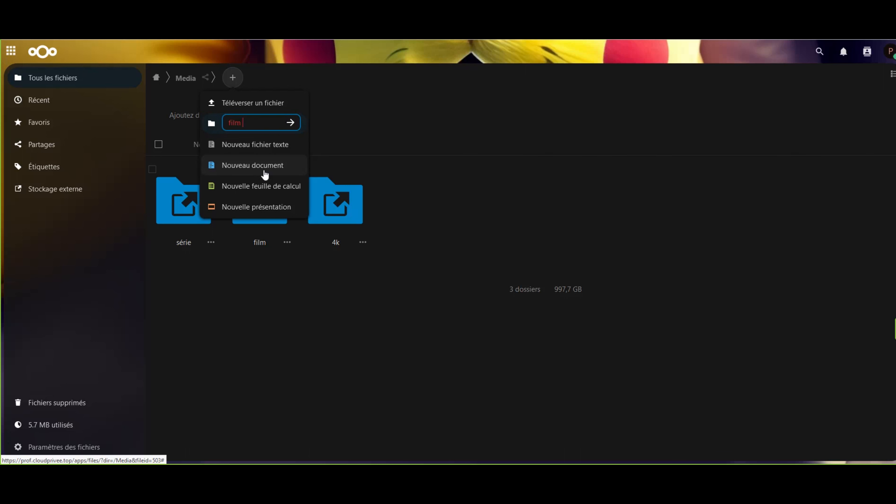
type("vacances")
key("Return")
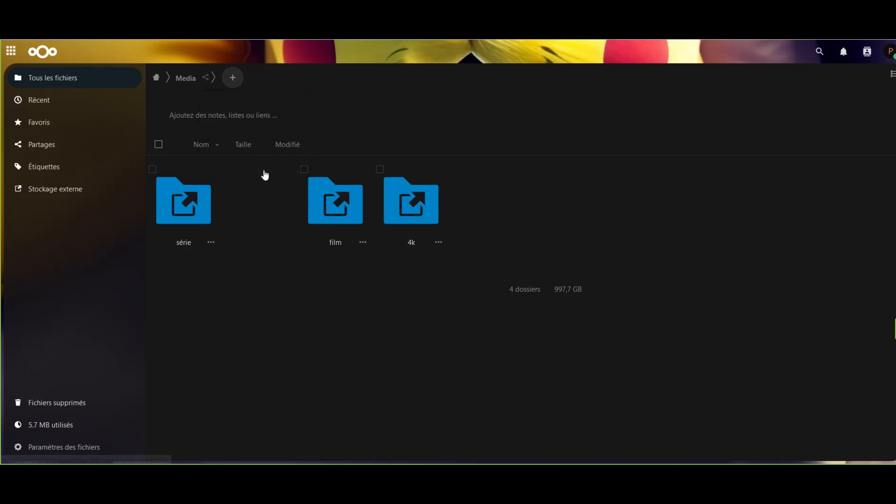
Open the "film vacances" folder and create a subfolder in it named "partage de toto"
left_click(288, 192)
right_click(289, 201)
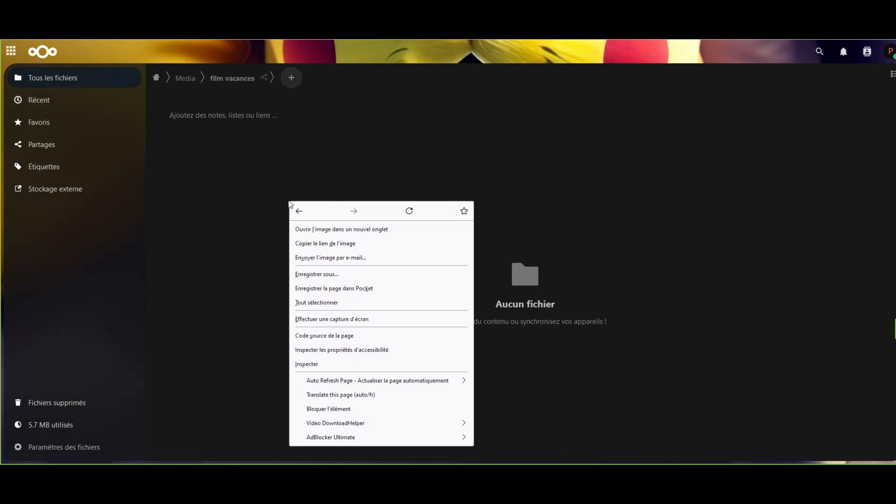
left_click(267, 180)
left_click(291, 77)
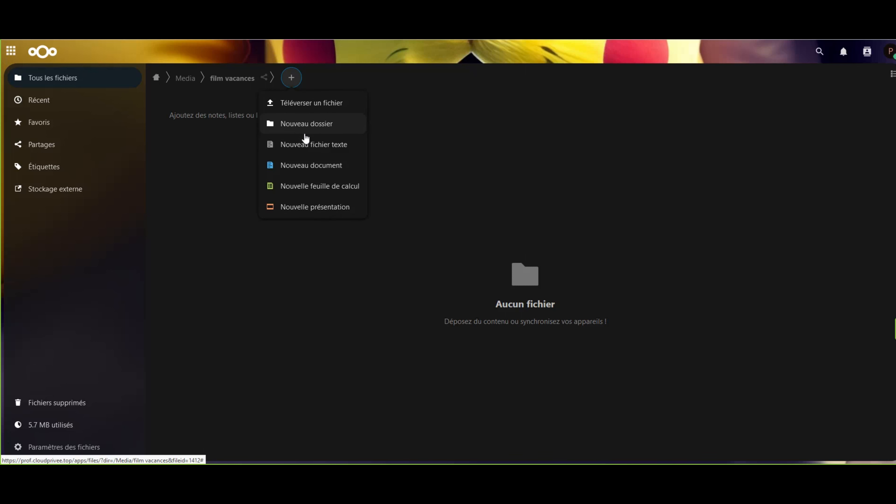
left_click(201, 173)
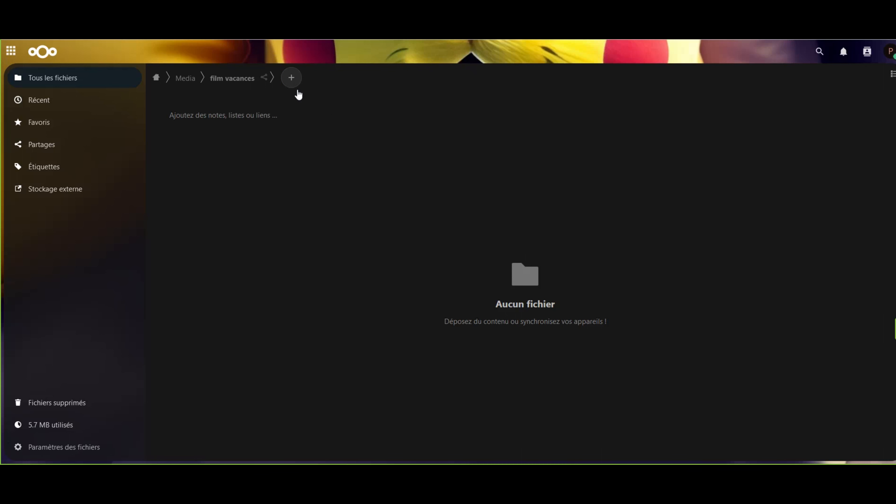
left_click(296, 84)
left_click(303, 127)
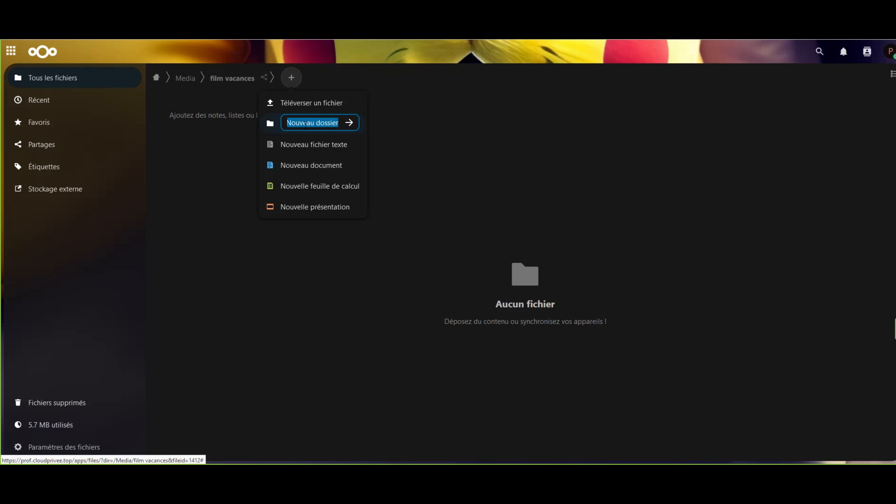
type("pa")
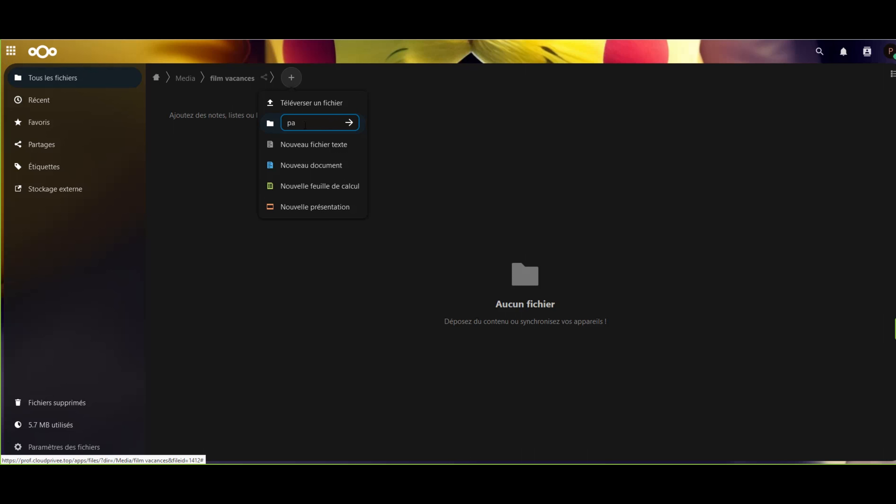
type("rtage de toto")
key("Return")
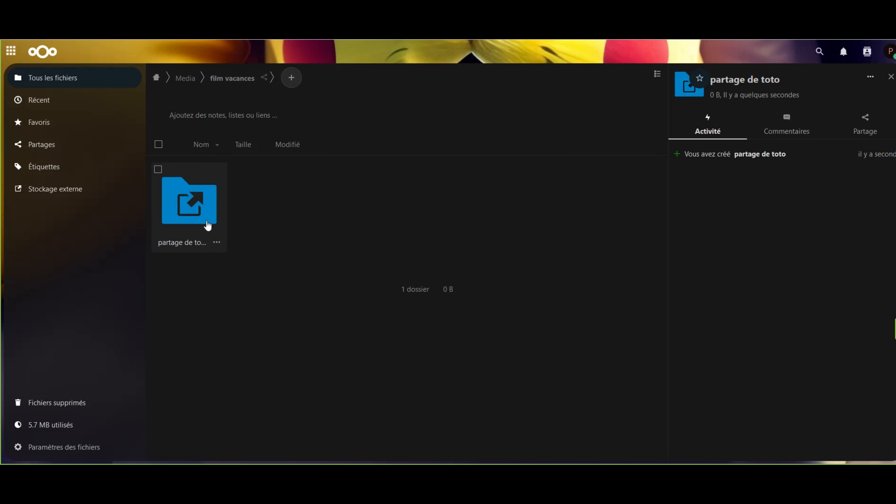
Compress the "partage de toto" folder into a Zip archive, keeping the suggested file name, and refresh the file list
left_click(216, 242)
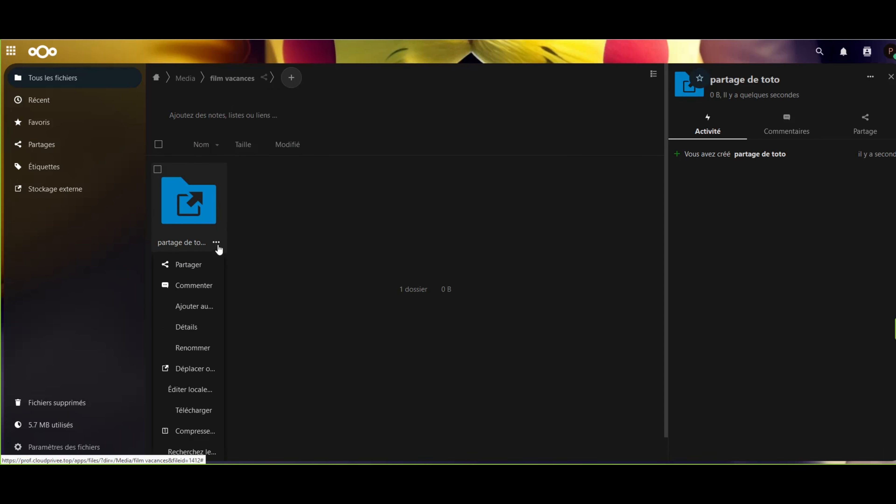
scroll(230, 317, "down", 1)
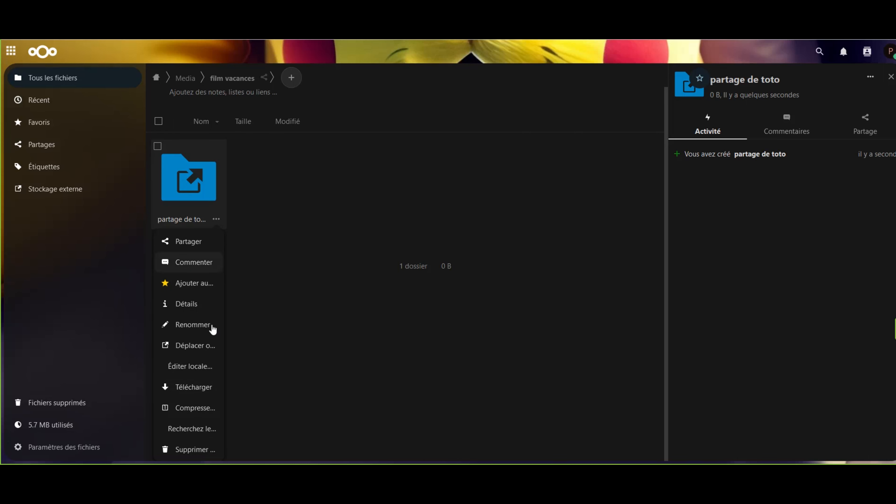
left_click(192, 414)
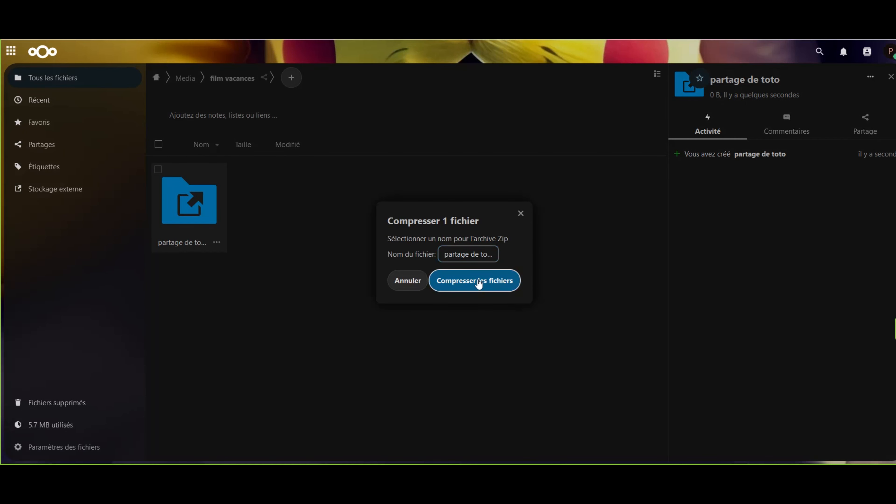
left_click(476, 281)
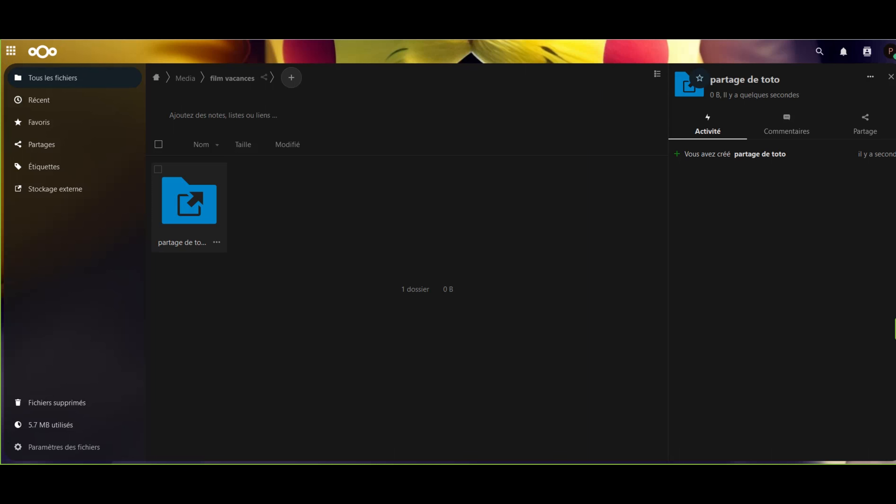
key("F5")
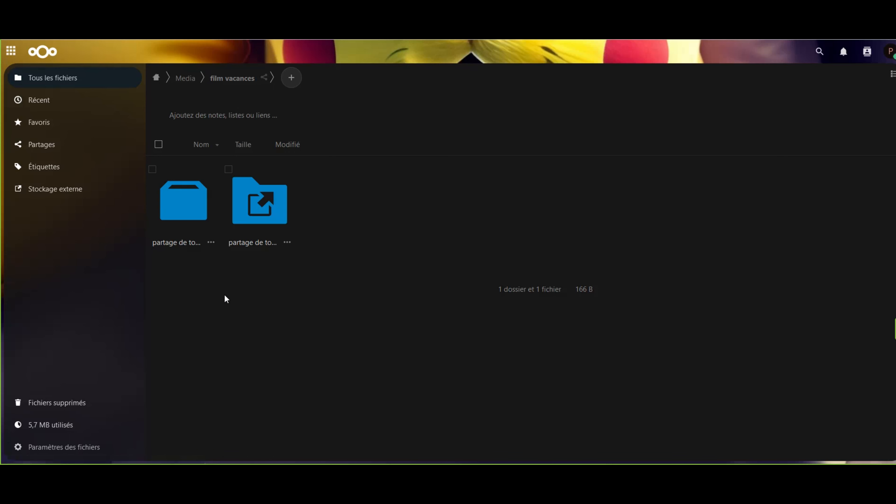
Review the actions available for the new Zip archive, and open the "partage de toto" folder
left_click(213, 244)
scroll(201, 274, "down", 1)
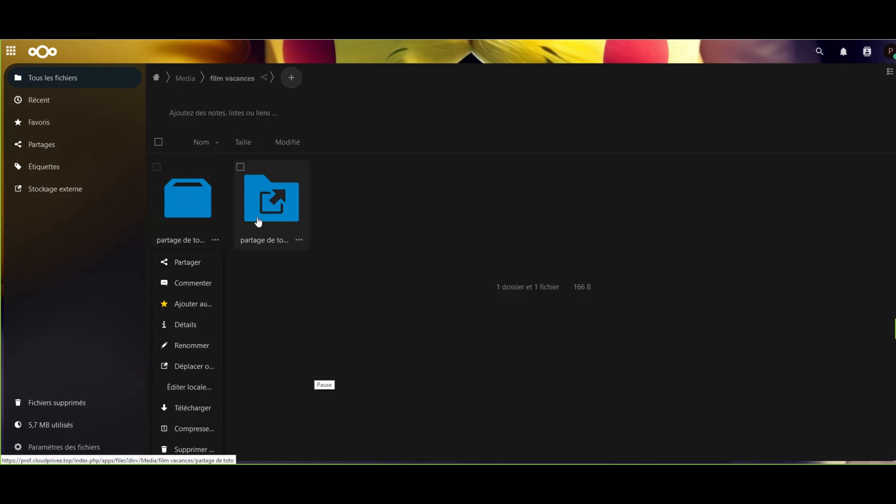
left_click(382, 196)
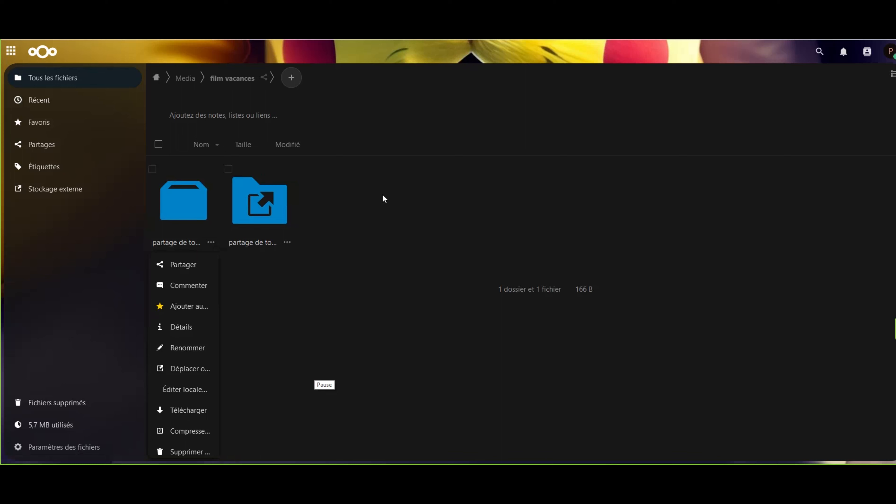
left_click(244, 201)
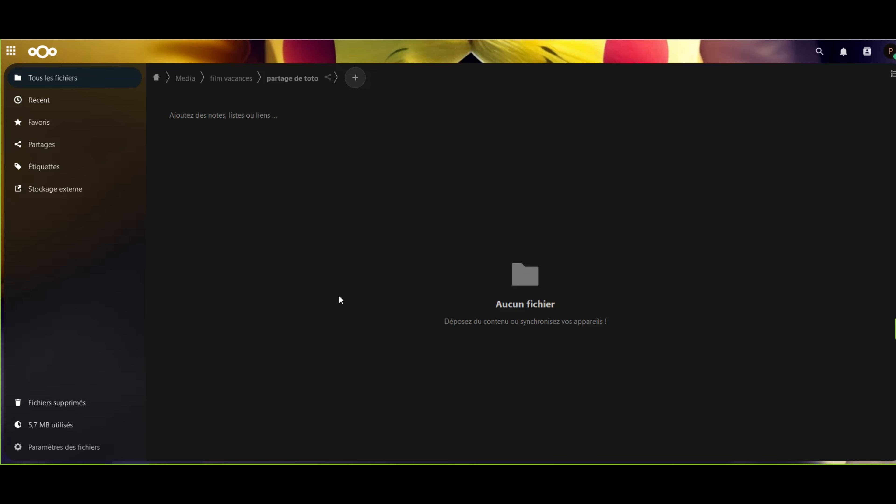
Enable the "Lecture seule" option for the Media mount in the administration's external storage settings
left_click(890, 53)
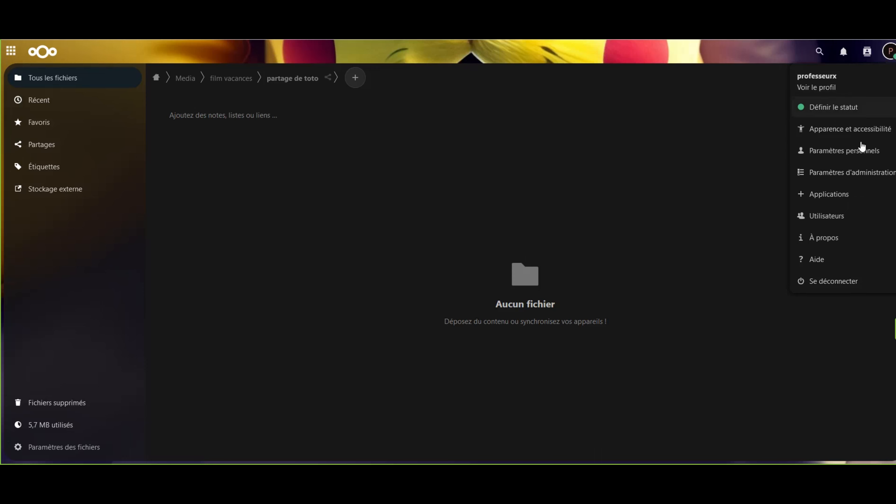
left_click(862, 172)
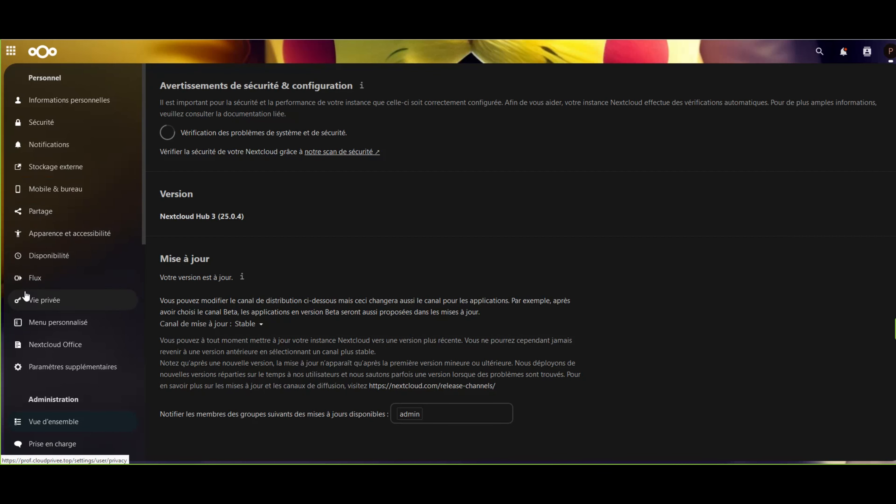
scroll(21, 294, "down", 6)
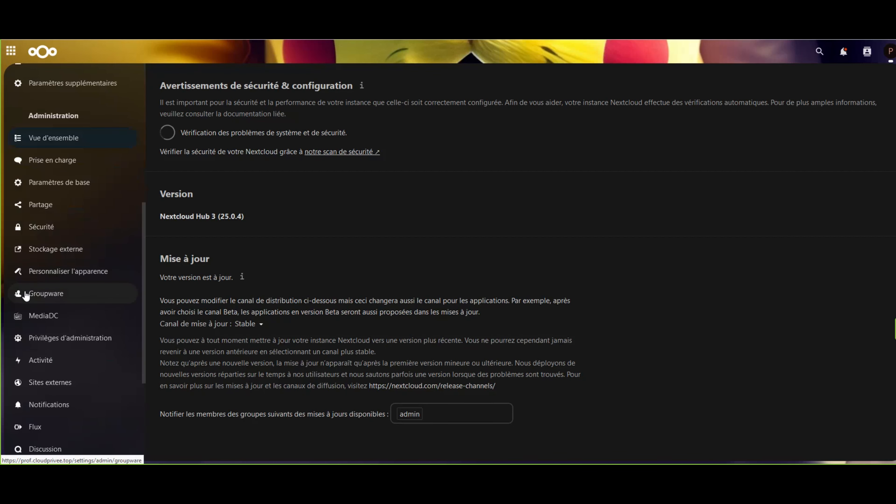
left_click(64, 254)
left_click(826, 170)
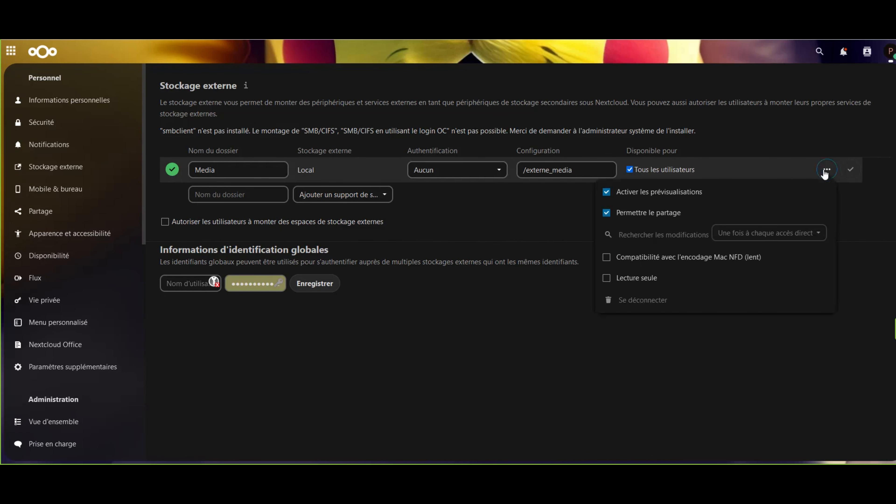
left_click(647, 280)
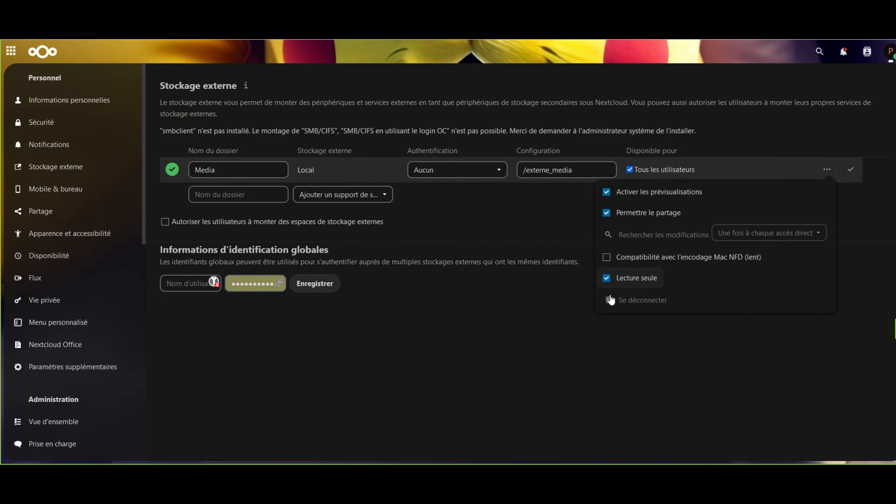
left_click(600, 357)
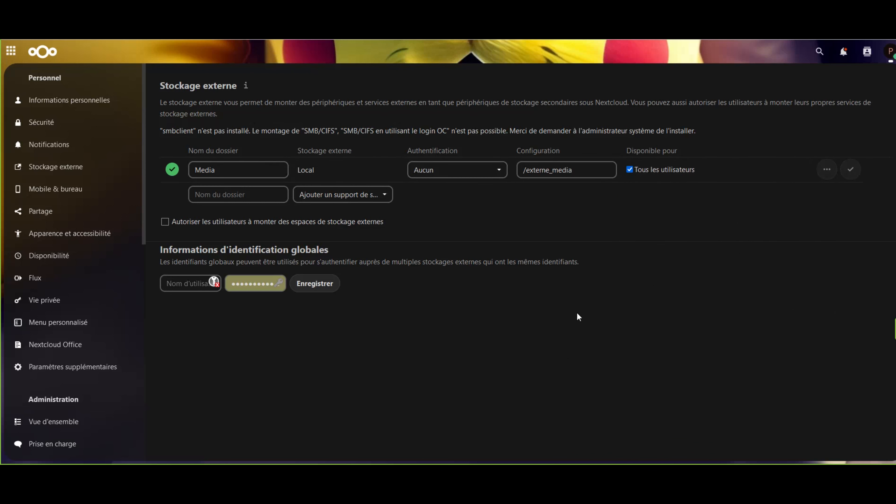